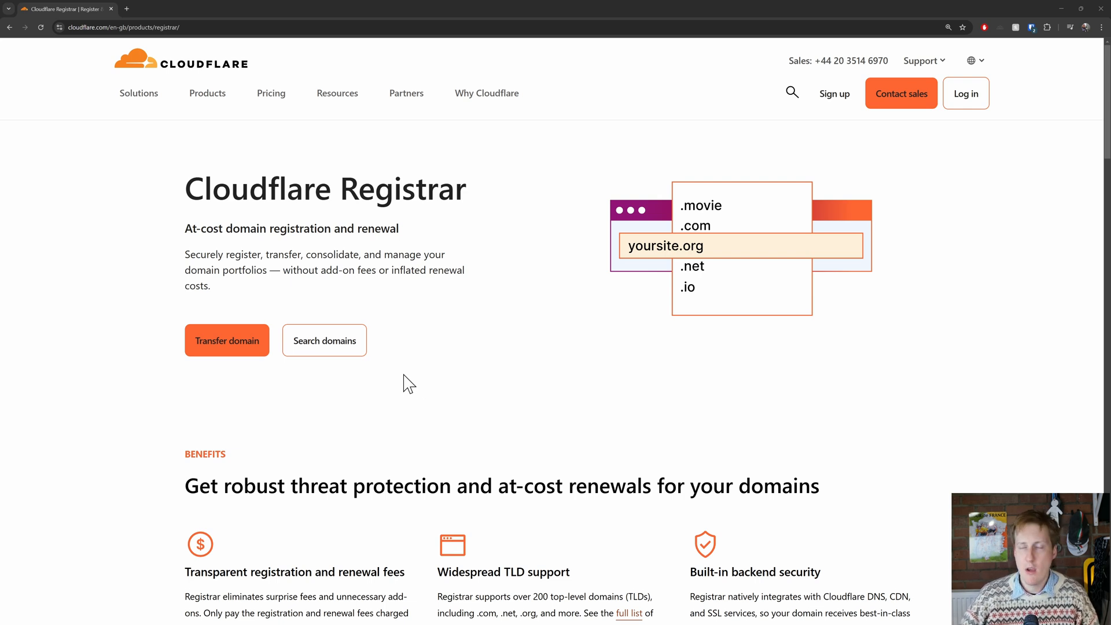
Search Cloudflare's domain registration for "jimsgarage" and review the suggested domain names with their prices.
{"action": "left_click", "coordinate": [355, 343]}
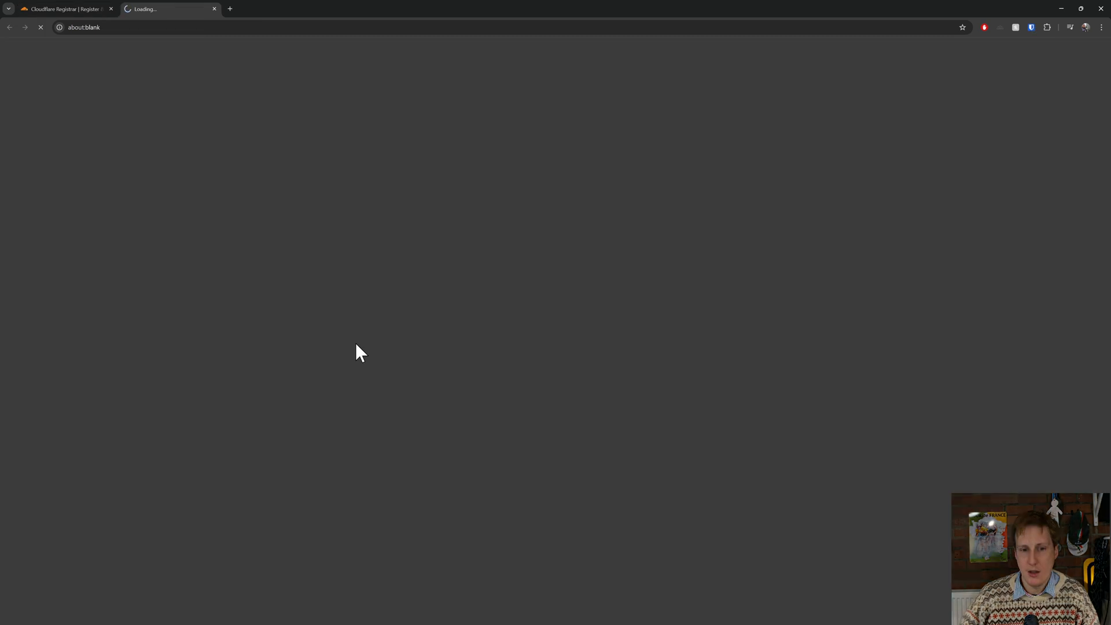
{"action": "left_click", "coordinate": [507, 350]}
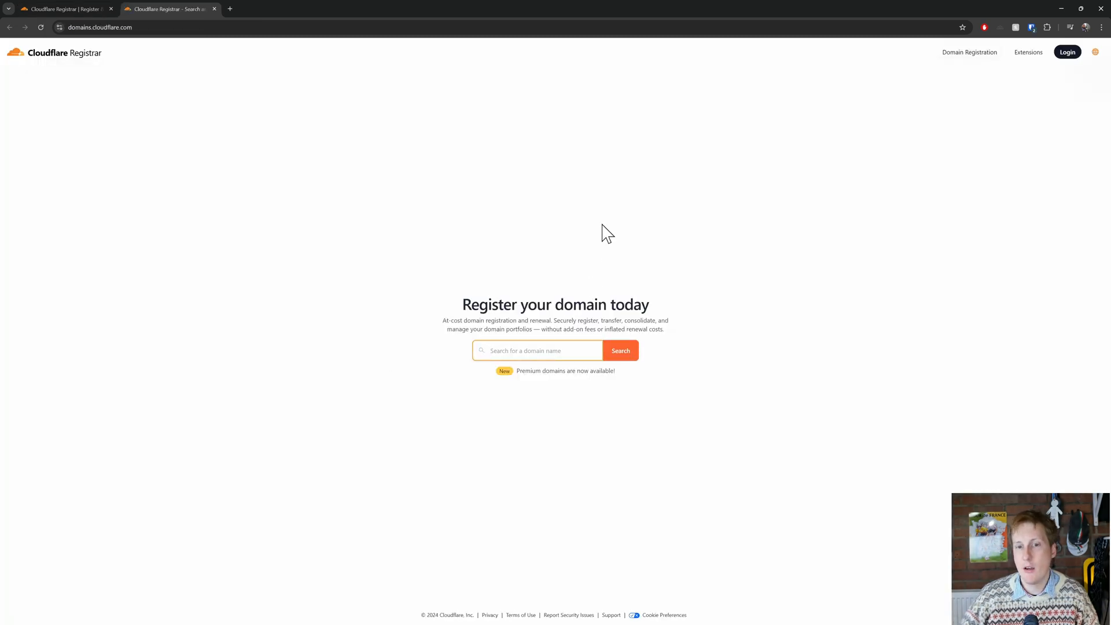
{"action": "type", "text": "jimsgarage"}
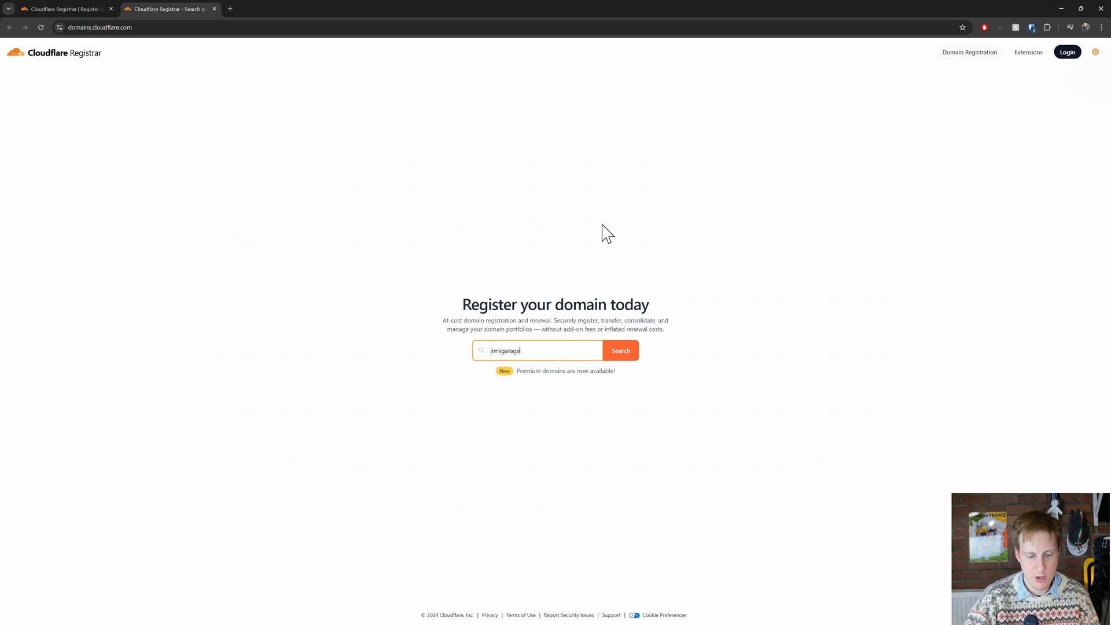
{"action": "key", "text": "Return"}
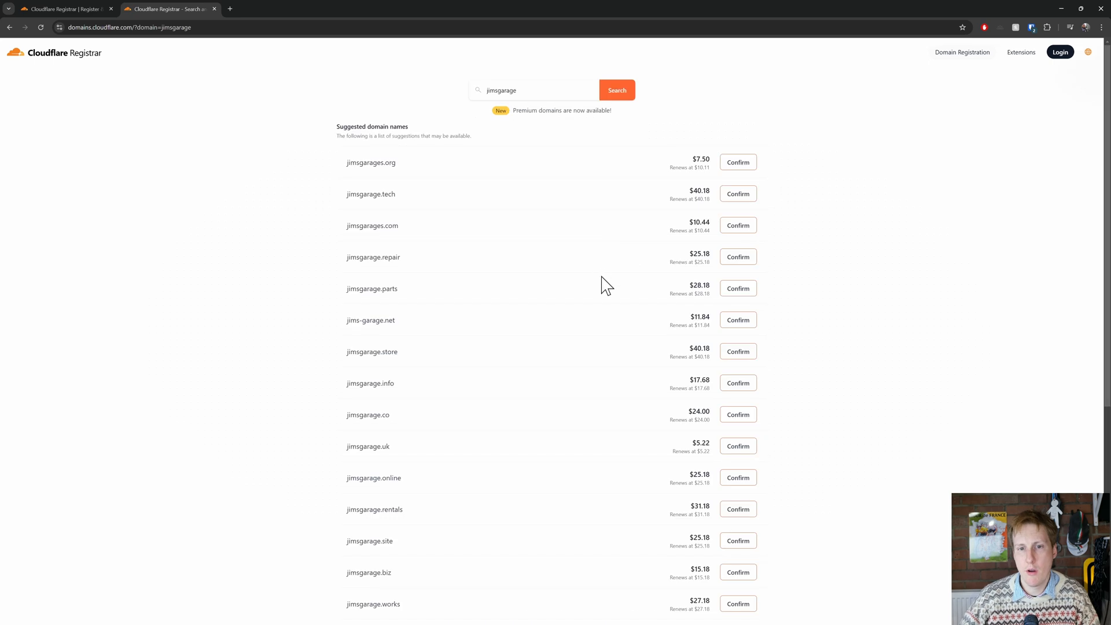
{"action": "key", "text": "ctrl+plus"}
{"action": "key", "text": "ctrl+plus"}
{"action": "key", "text": "ctrl+plus"}
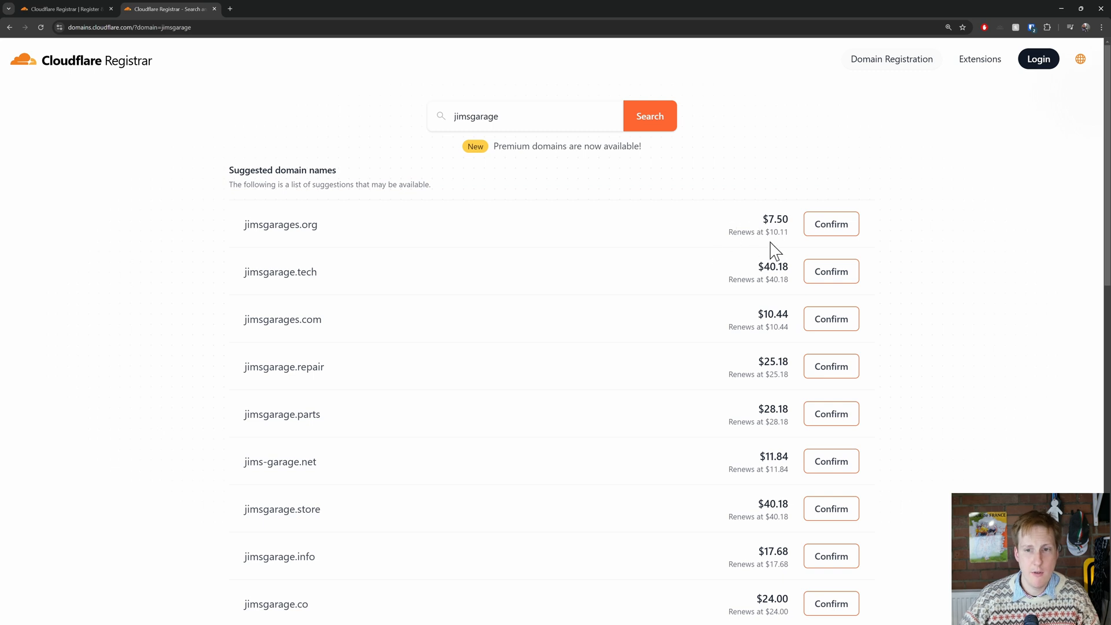
{"action": "scroll", "coordinate": [628, 314], "scroll_direction": "down", "scroll_amount": 10}
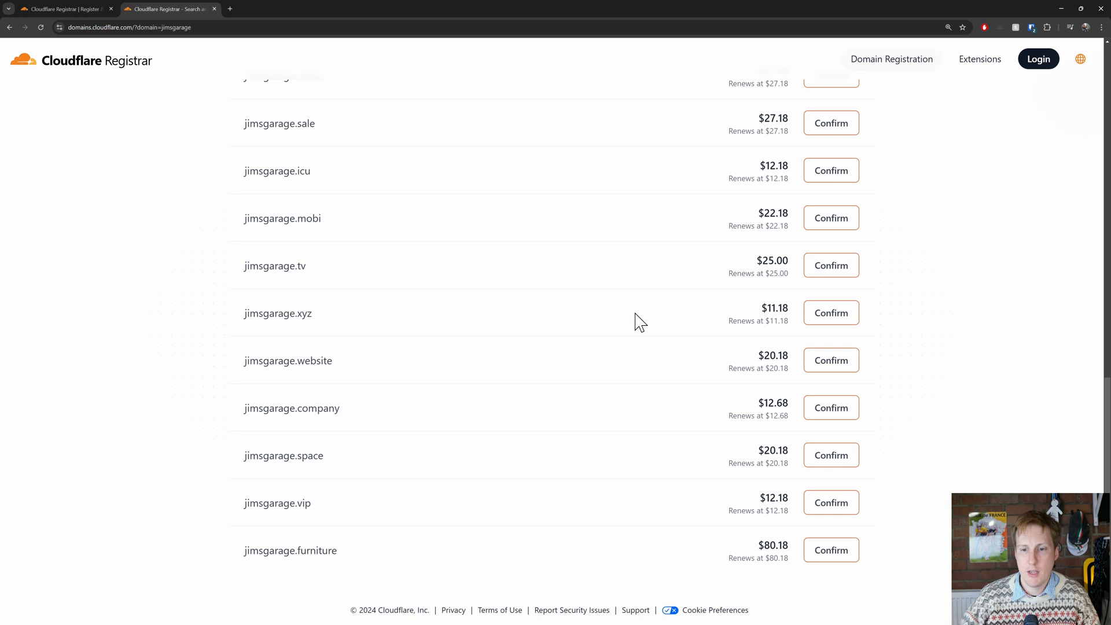
{"action": "scroll", "coordinate": [597, 324], "scroll_direction": "up", "scroll_amount": 1}
{"action": "scroll", "coordinate": [602, 333], "scroll_direction": "up", "scroll_amount": 10}
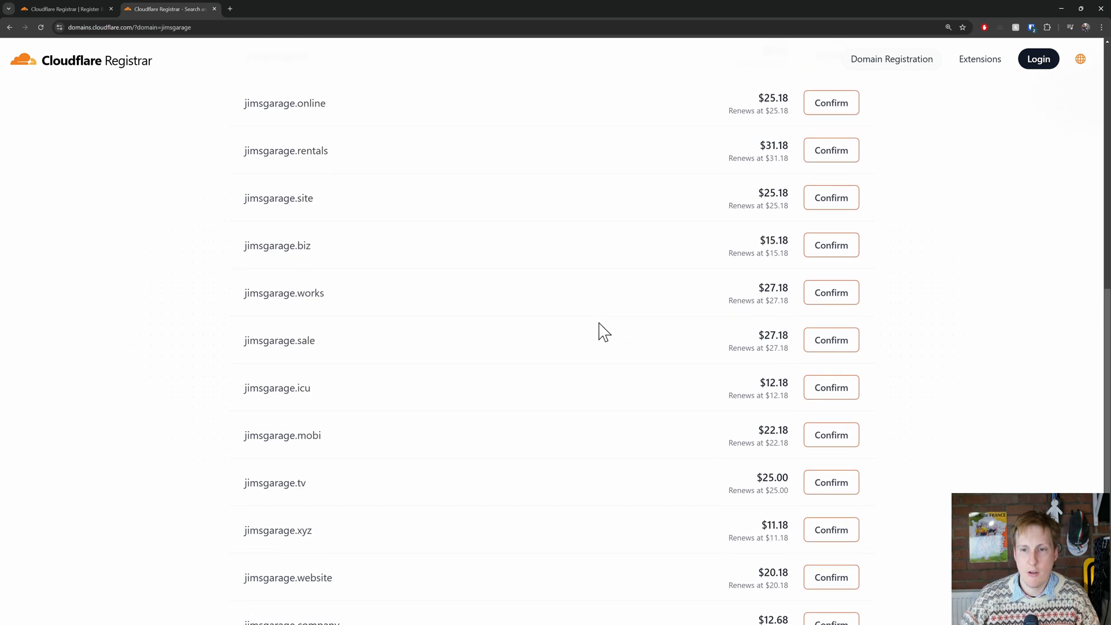
{"action": "scroll", "coordinate": [602, 333], "scroll_direction": "up", "scroll_amount": 1}
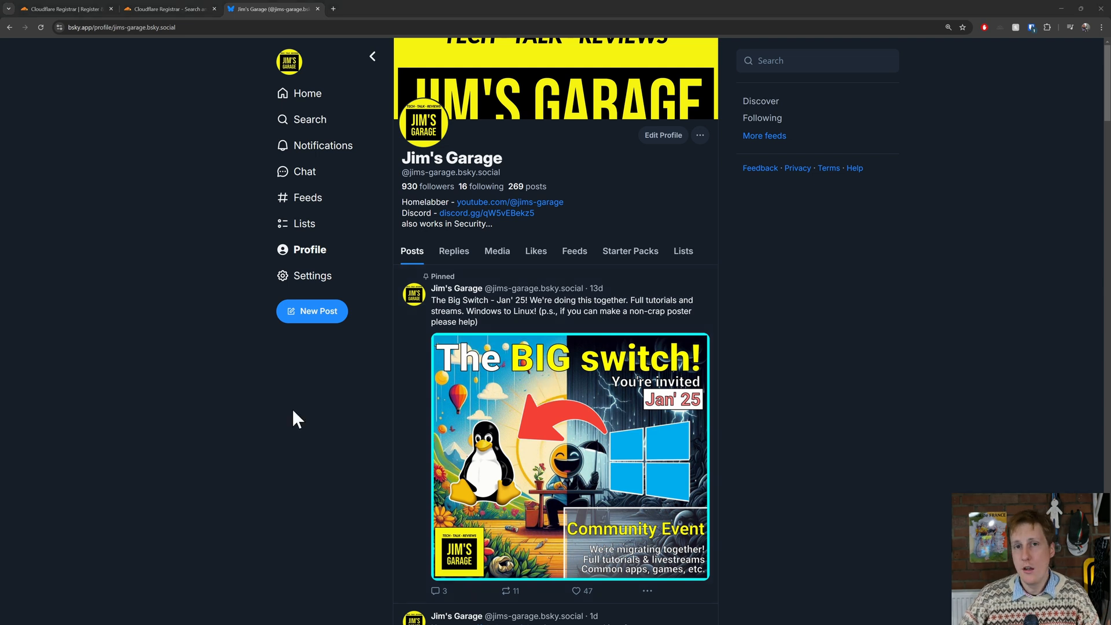
In the Bluesky account settings, open the handle change and choose to use an own domain.
{"action": "left_click", "coordinate": [313, 278]}
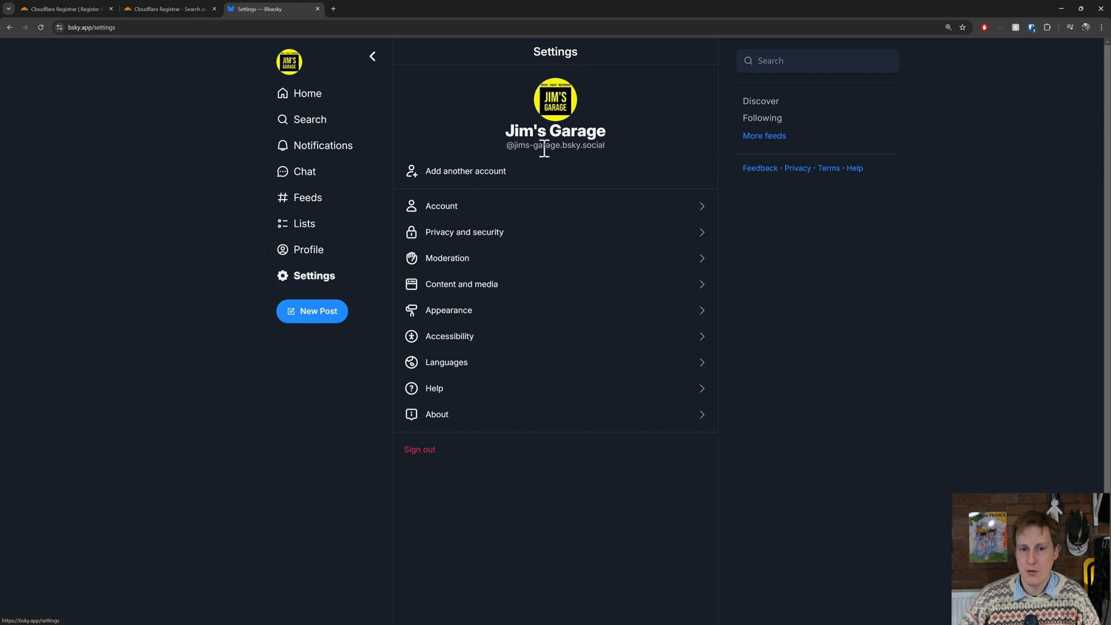
{"action": "left_click_drag", "start_coordinate": [507, 145], "coordinate": [599, 165]}
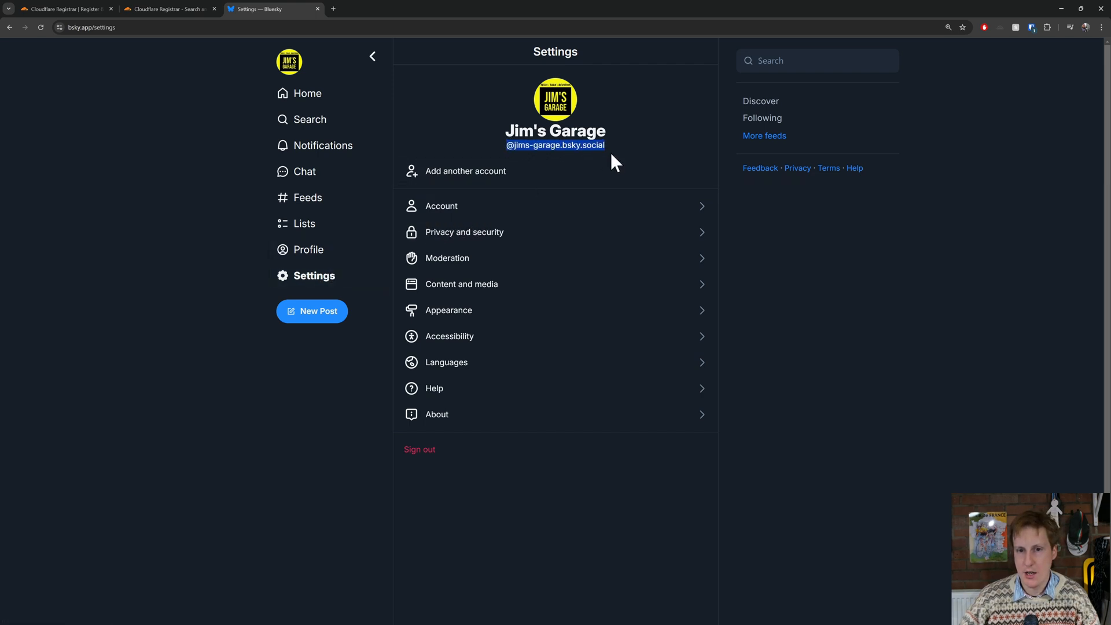
{"action": "left_click", "coordinate": [504, 208]}
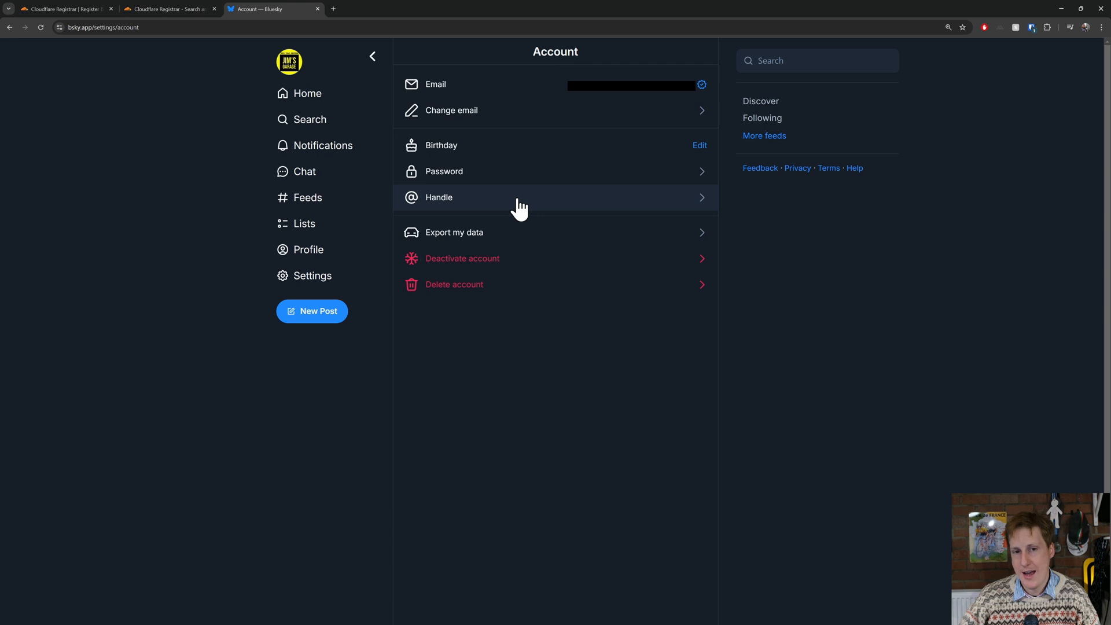
{"action": "left_click", "coordinate": [516, 202]}
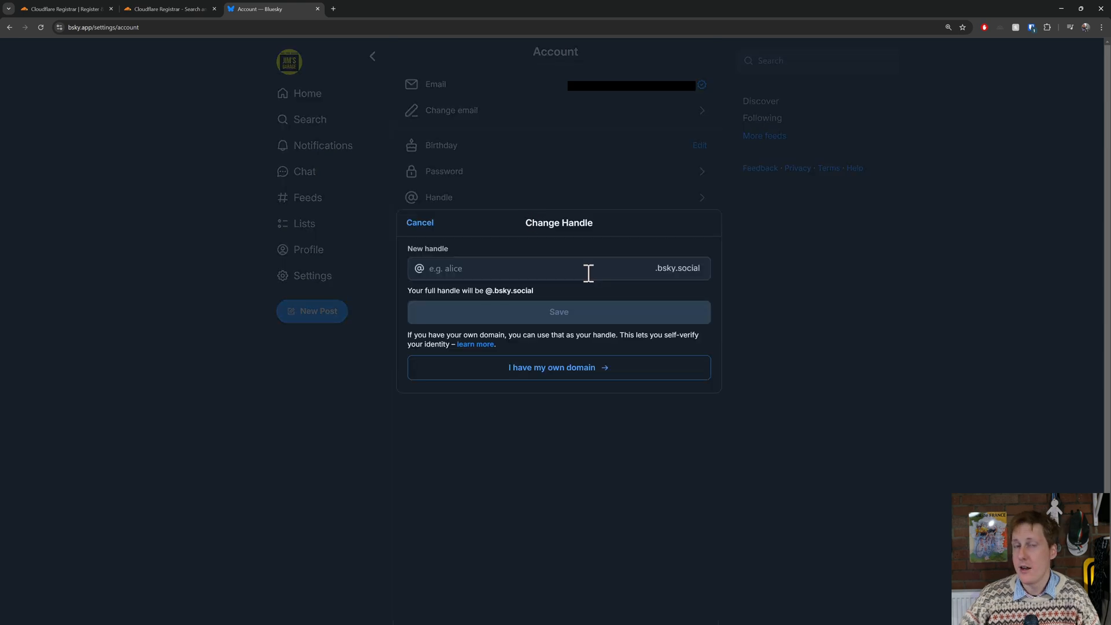
{"action": "left_click", "coordinate": [555, 369]}
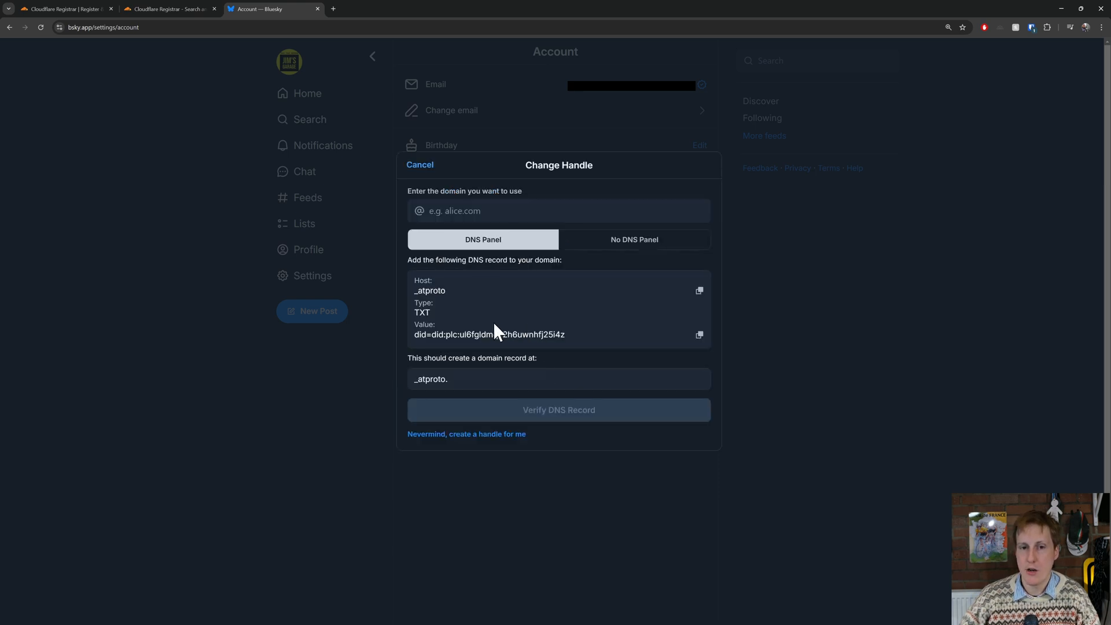
Highlight and copy the host, type and value of the DNS record required for the custom domain.
{"action": "left_click_drag", "start_coordinate": [421, 286], "coordinate": [548, 335]}
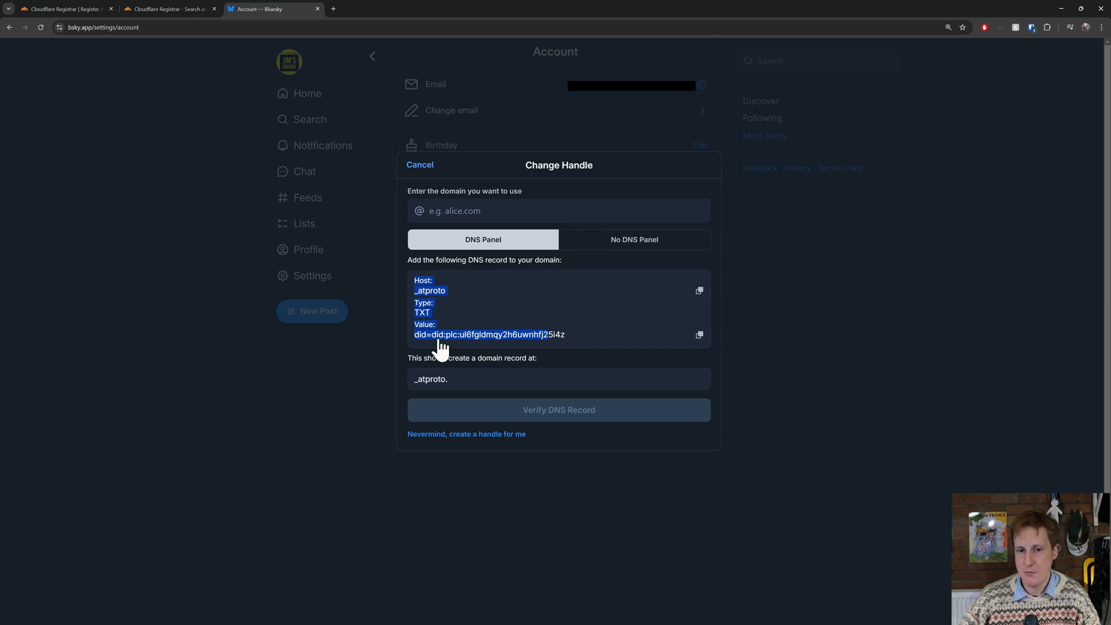
{"action": "key", "text": "ctrl+c"}
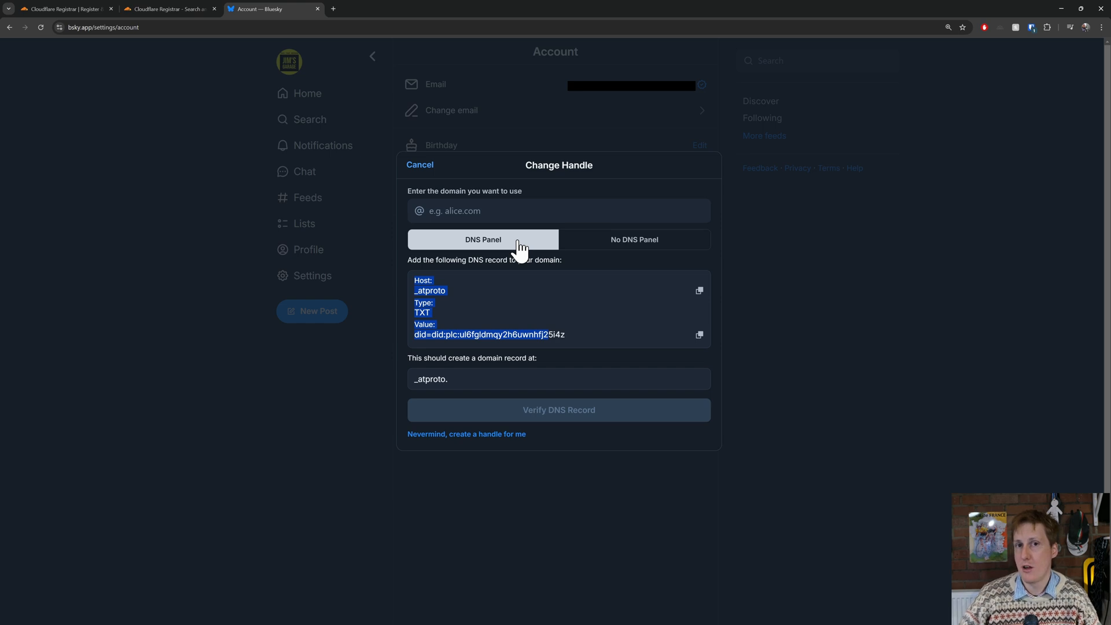
{"action": "left_click_drag", "start_coordinate": [546, 345], "coordinate": [562, 348]}
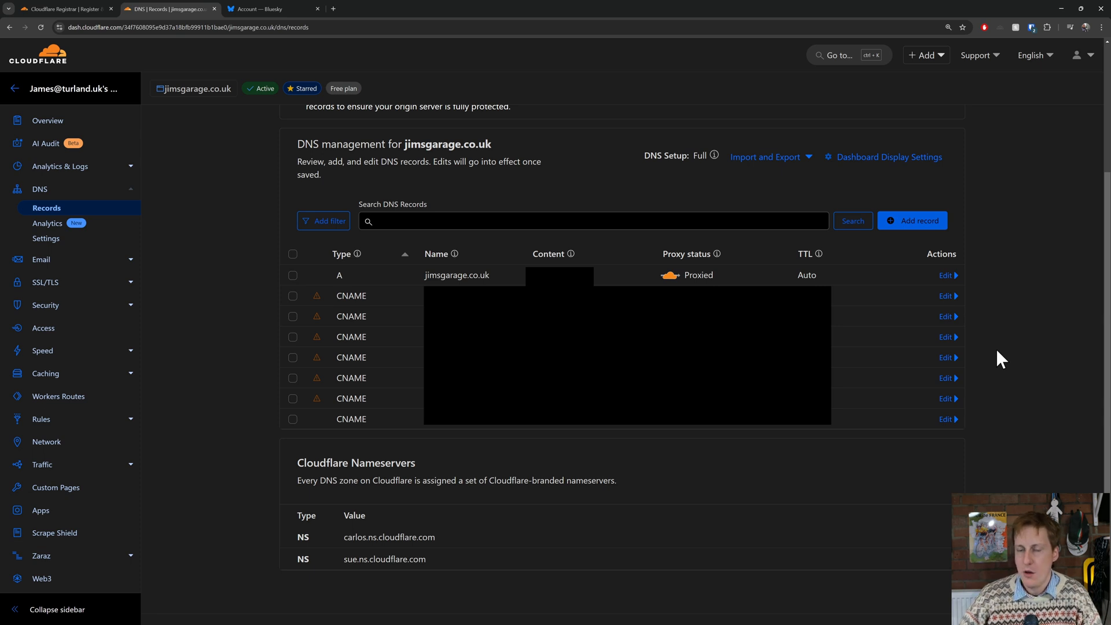
In Cloudflare, start a new DNS record for jimsgarage.co.uk with type TXT, name @ and a TTL of 1 min.
{"action": "left_click", "coordinate": [925, 223]}
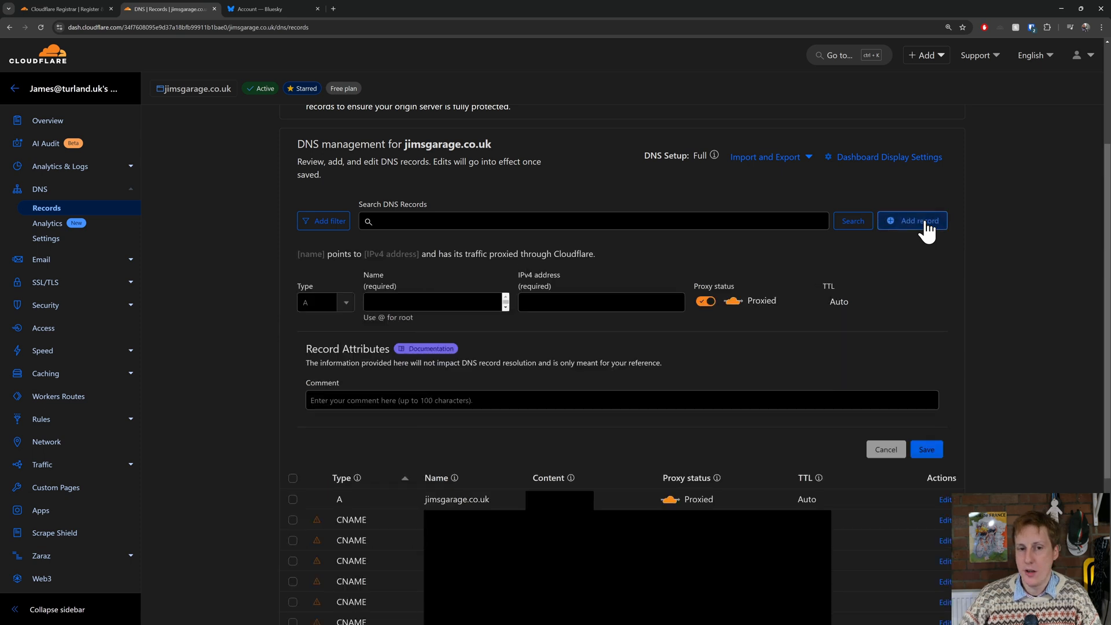
{"action": "left_click", "coordinate": [339, 302]}
{"action": "scroll", "coordinate": [342, 365], "scroll_direction": "down", "scroll_amount": 5}
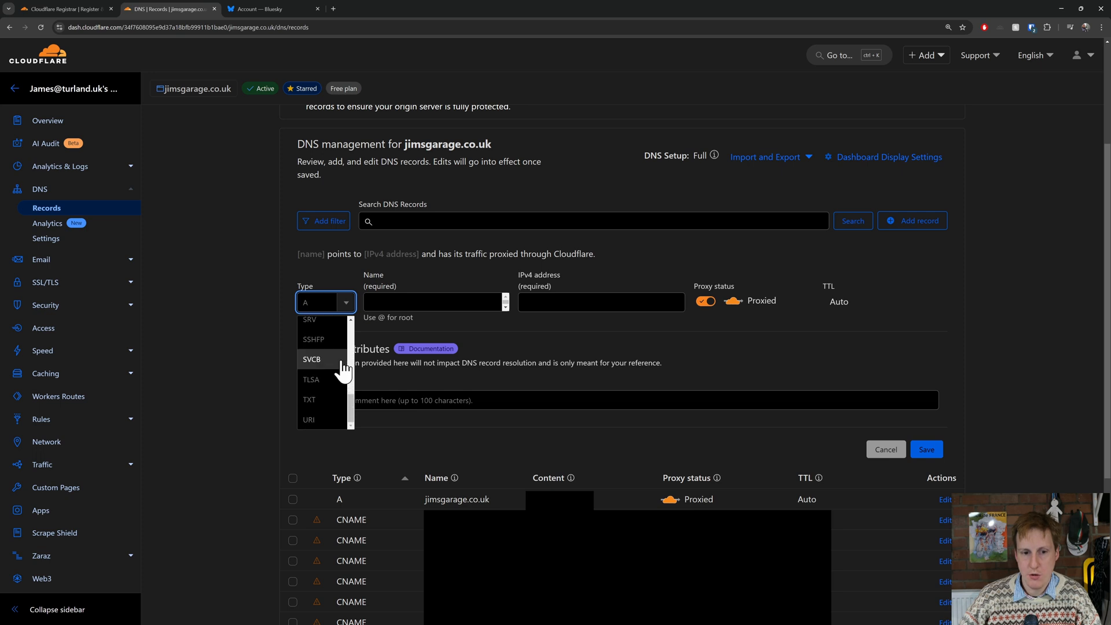
{"action": "left_click", "coordinate": [321, 399]}
{"action": "left_click", "coordinate": [442, 303]}
{"action": "type", "text": "@"}
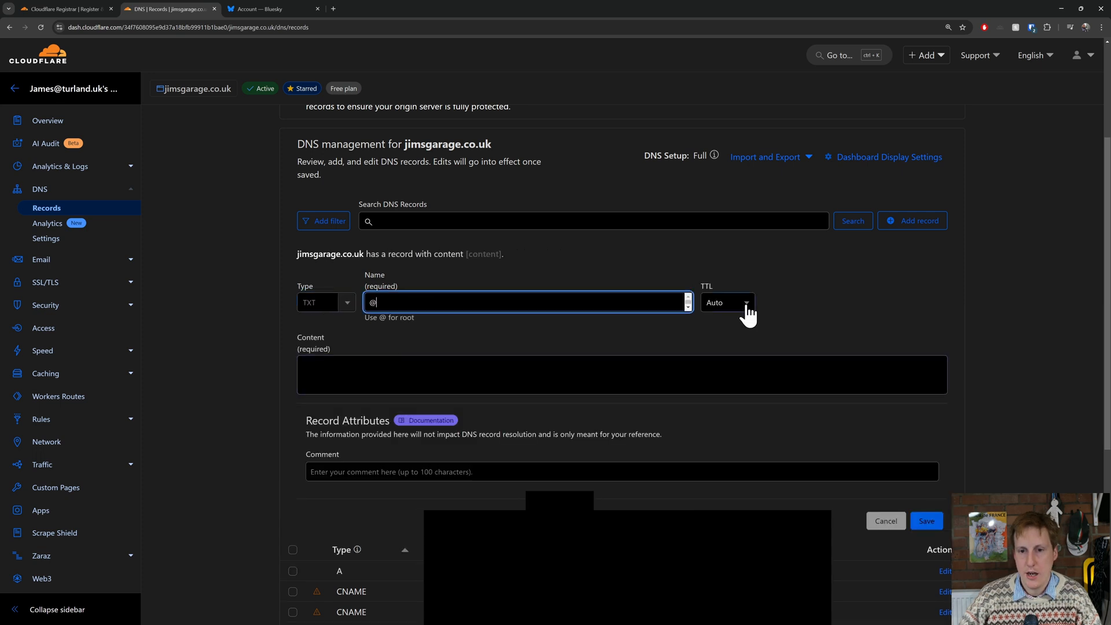
{"action": "left_click", "coordinate": [745, 306]}
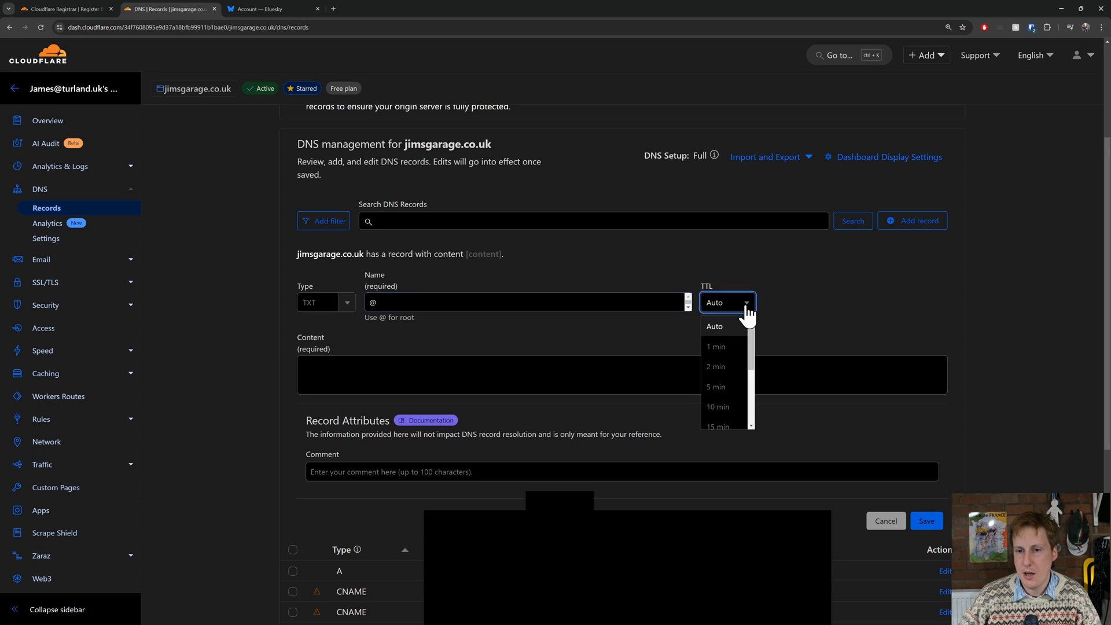
{"action": "left_click", "coordinate": [730, 347]}
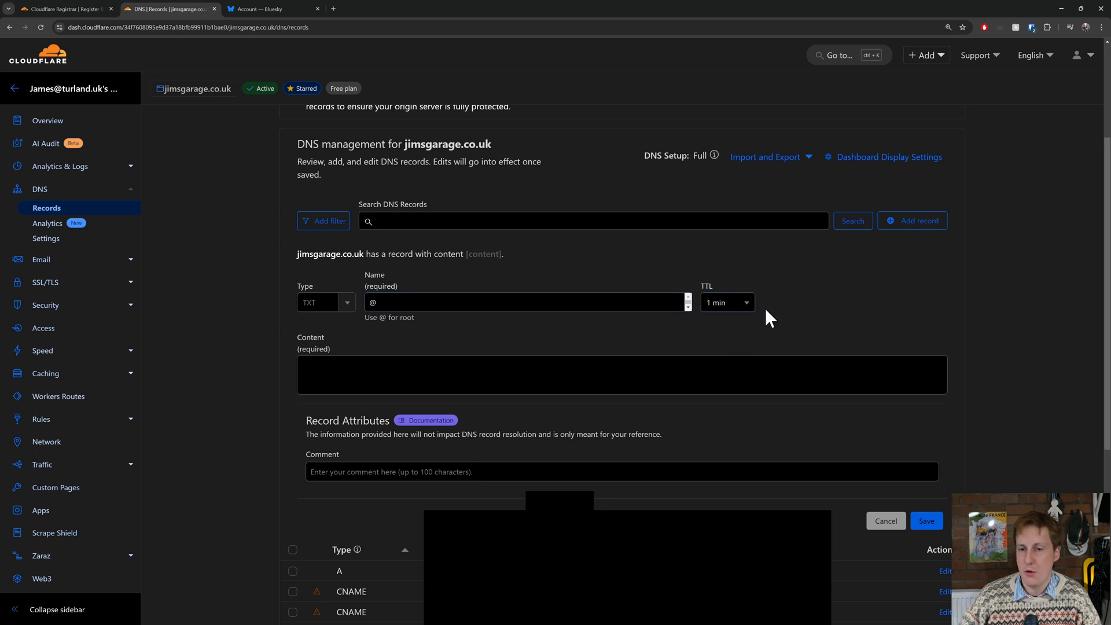
Fill the TXT record's content with the did= value supplied by Bluesky, replacing the wrongly pasted host name.
{"action": "left_click", "coordinate": [477, 372]}
{"action": "right_click", "coordinate": [476, 369]}
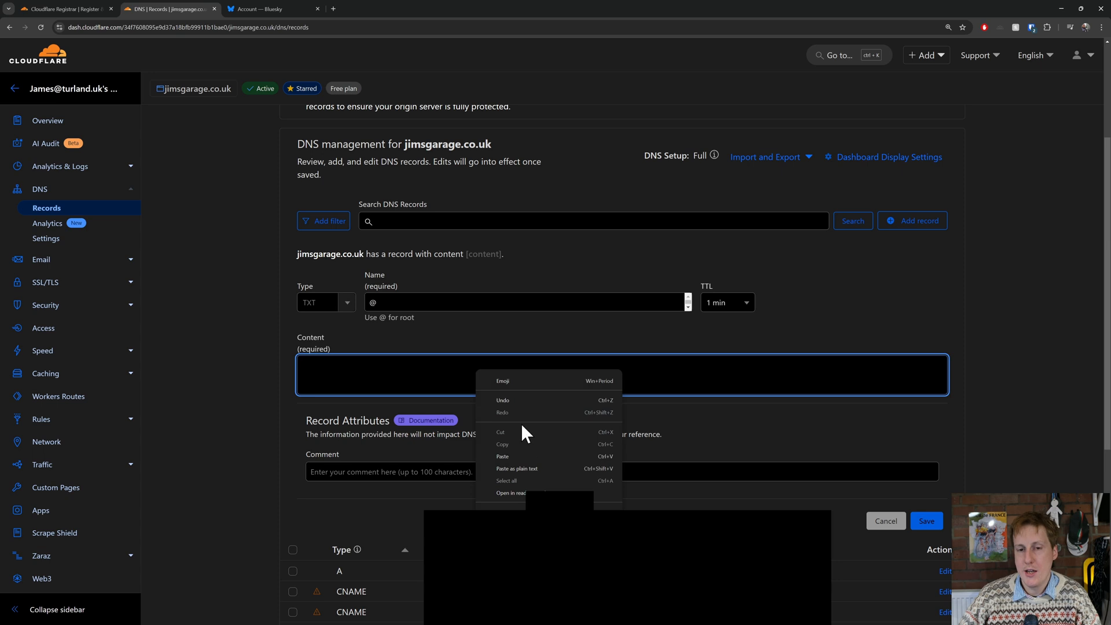
{"action": "left_click", "coordinate": [526, 466]}
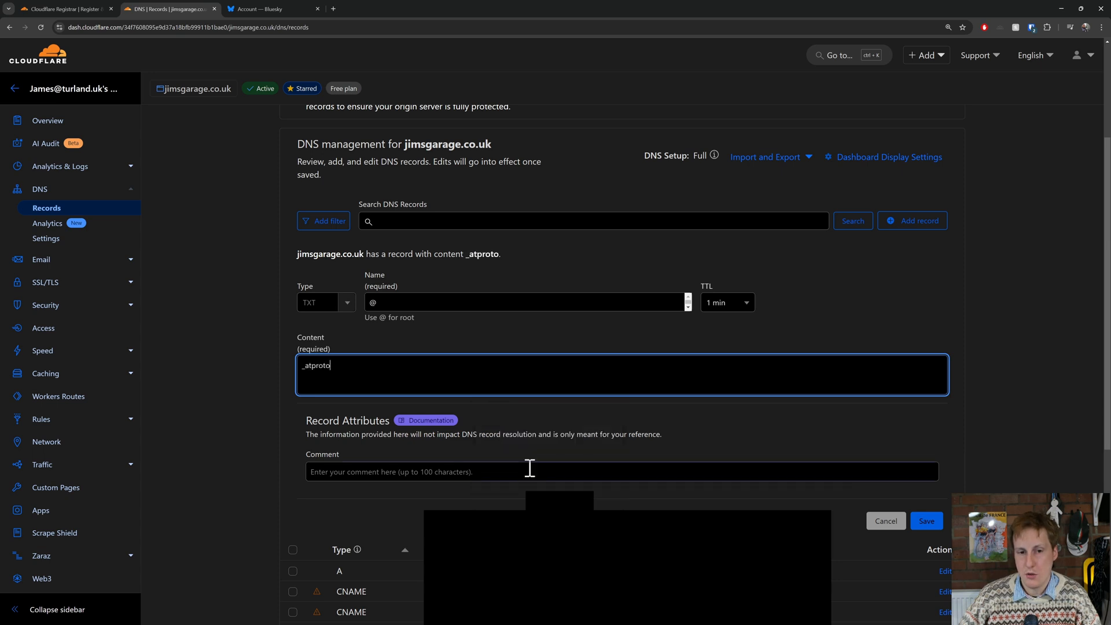
{"action": "key", "text": "ctrl+a"}
{"action": "key", "text": "ctrl+v"}
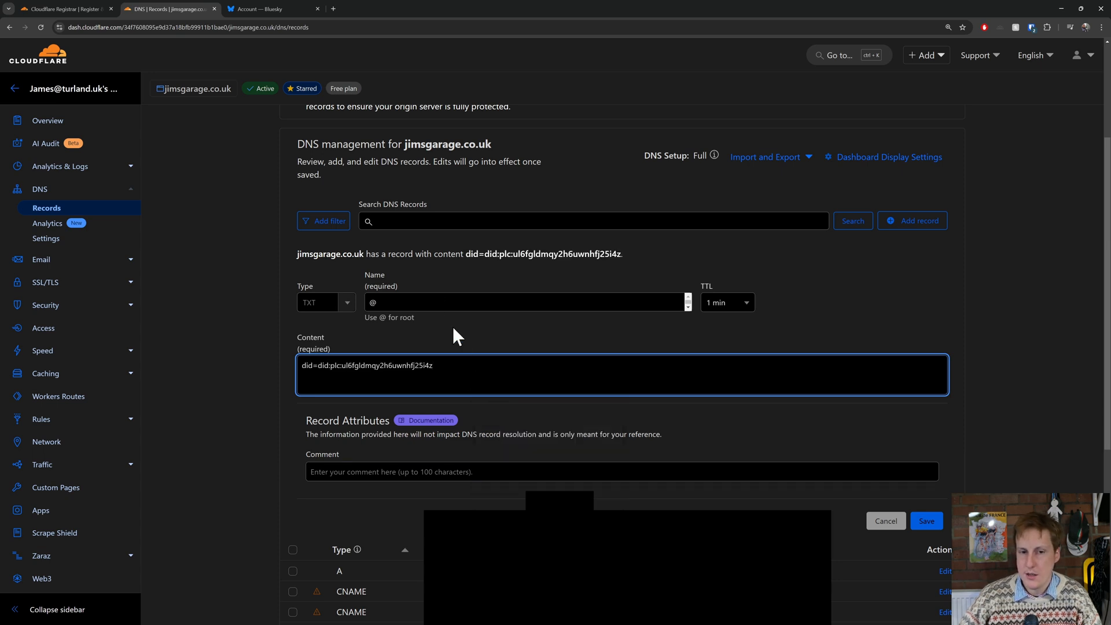
Replace the TXT record's name with the host _atproto copied from Bluesky's handle dialog and save the record.
{"action": "double_click", "coordinate": [372, 302]}
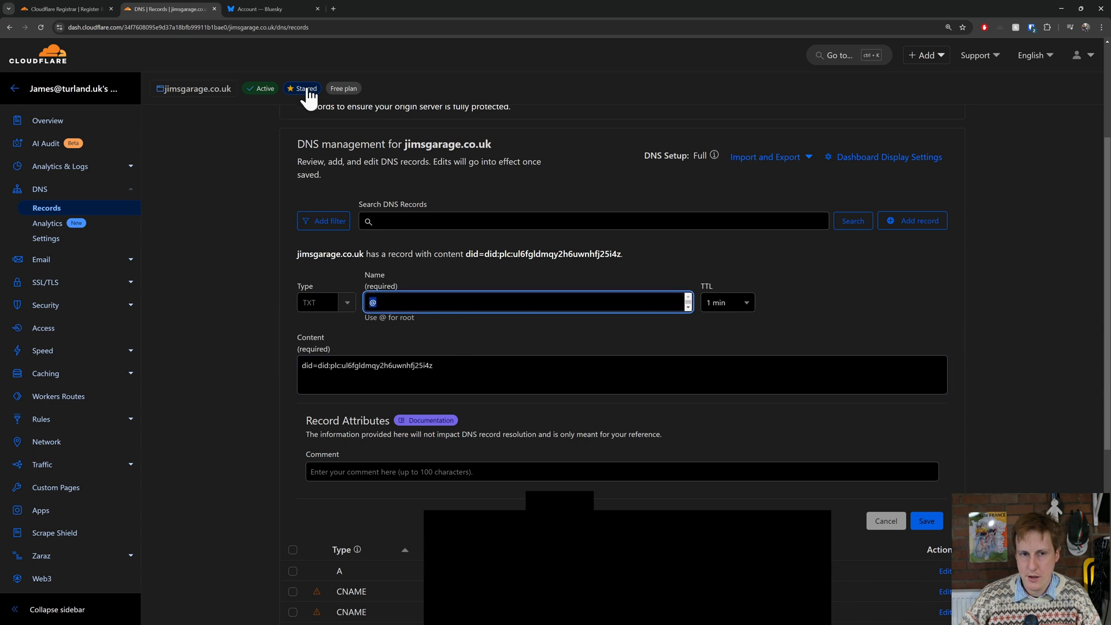
{"action": "left_click", "coordinate": [290, 10]}
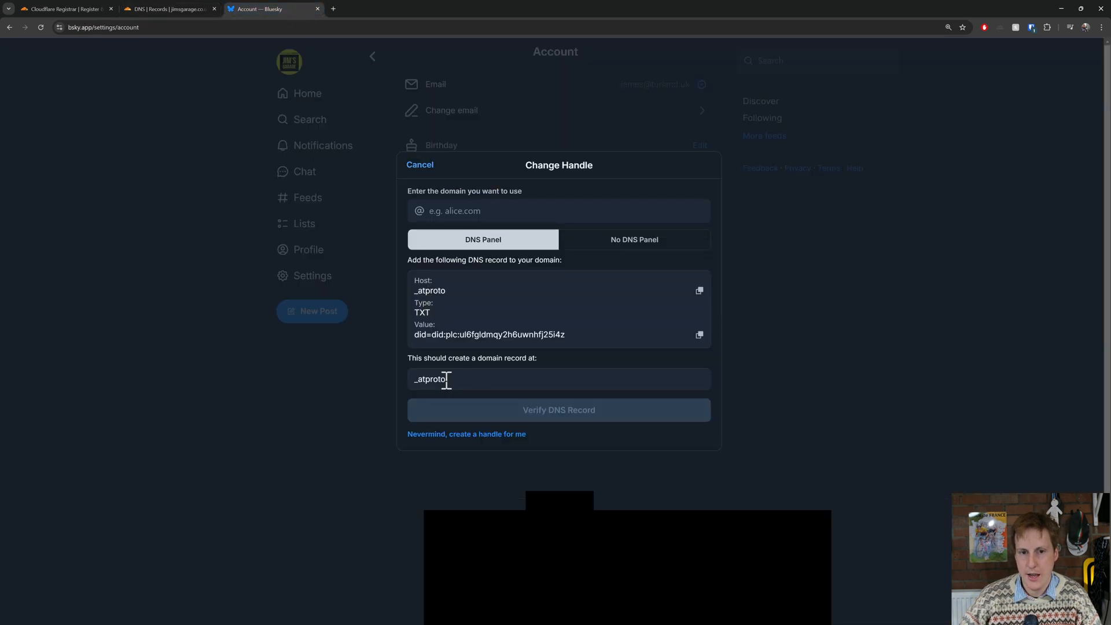
{"action": "left_click", "coordinate": [700, 291]}
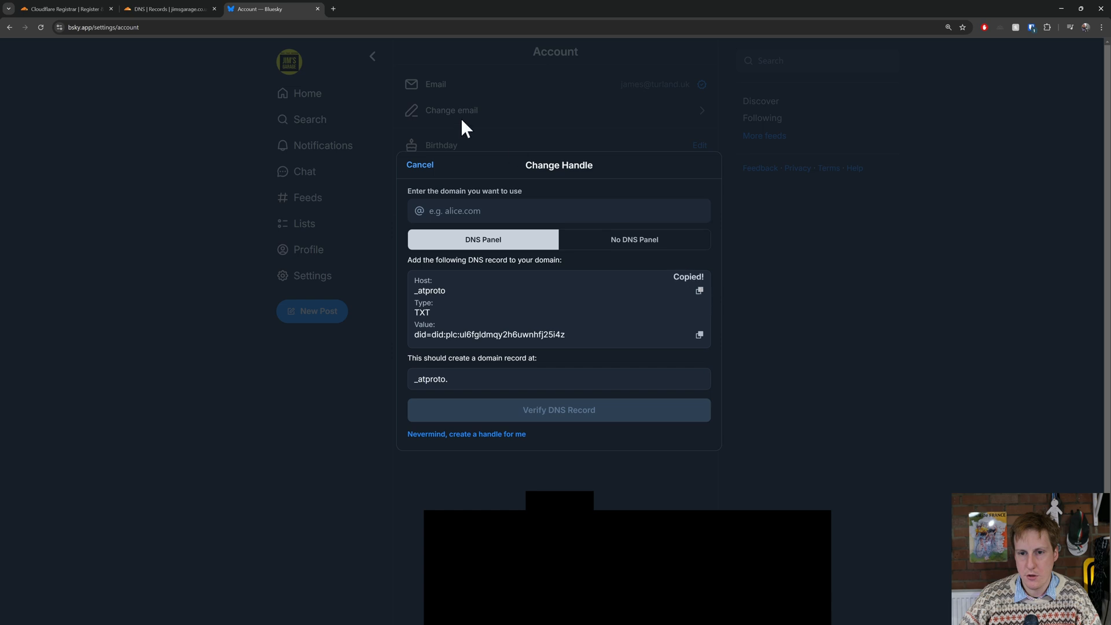
{"action": "left_click", "coordinate": [159, 9]}
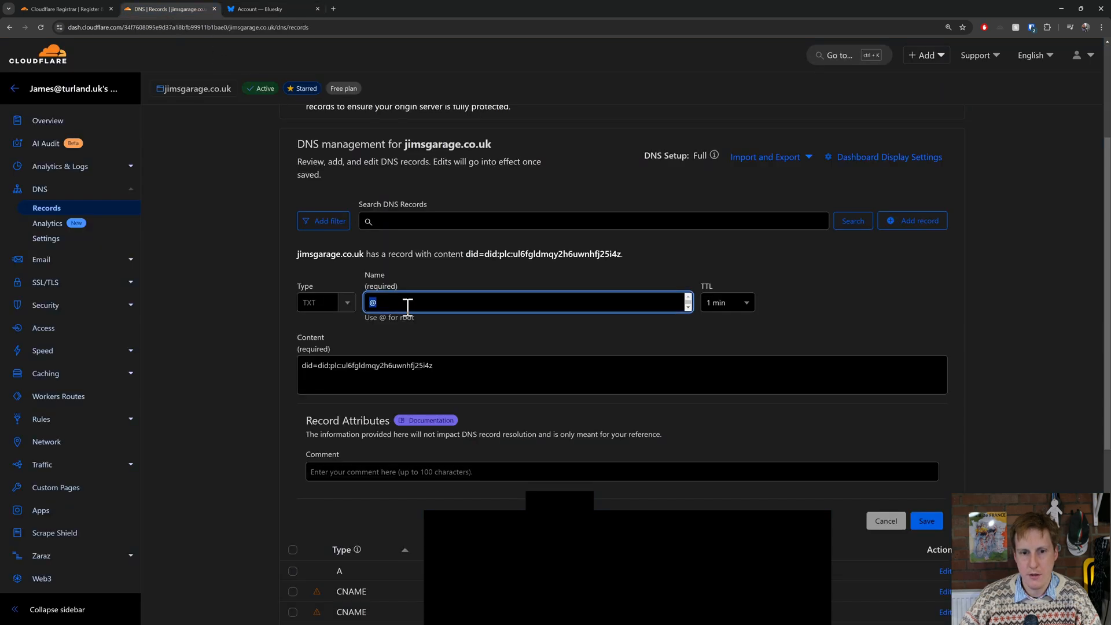
{"action": "key", "text": "ctrl+v"}
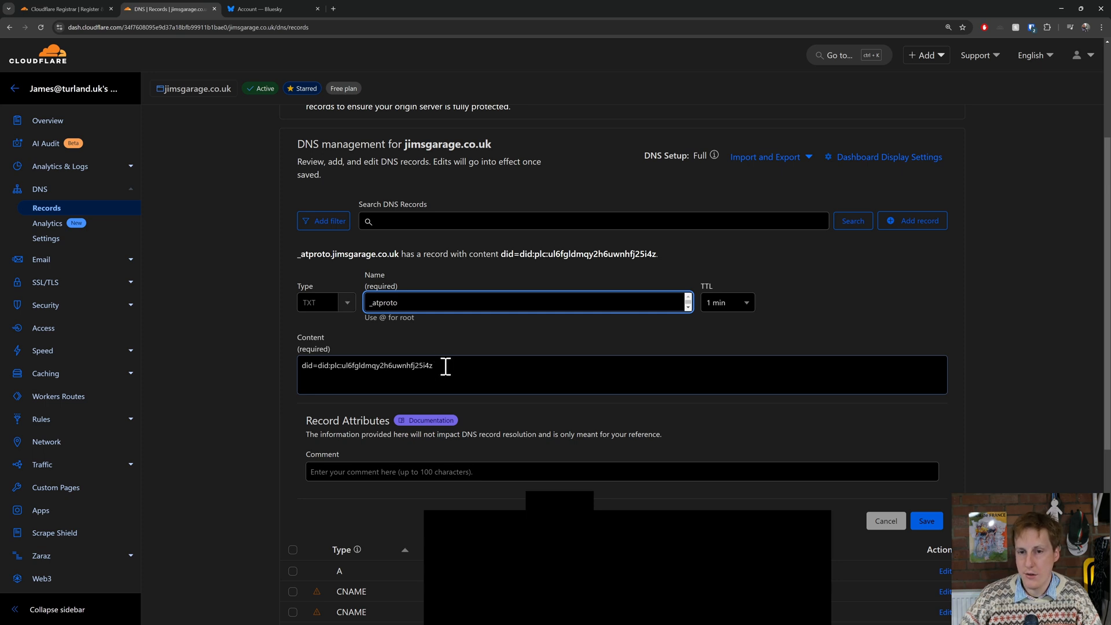
{"action": "left_click", "coordinate": [925, 524]}
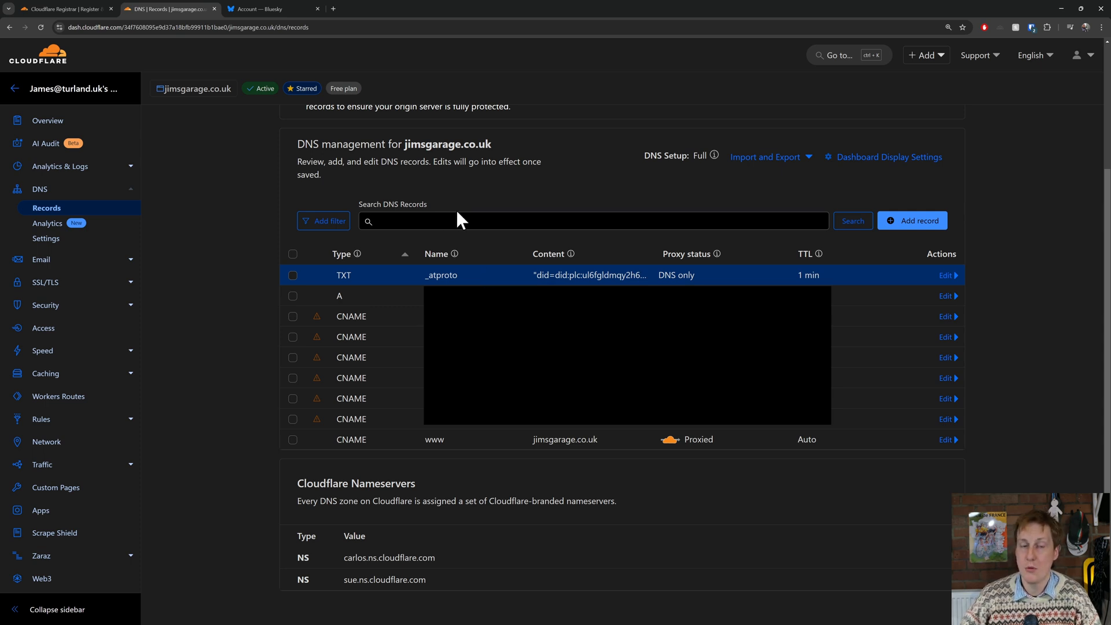
Back in Bluesky, verify the DNS record for jimsgarage.co.uk and update the account's handle to that domain.
{"action": "left_click", "coordinate": [268, 9]}
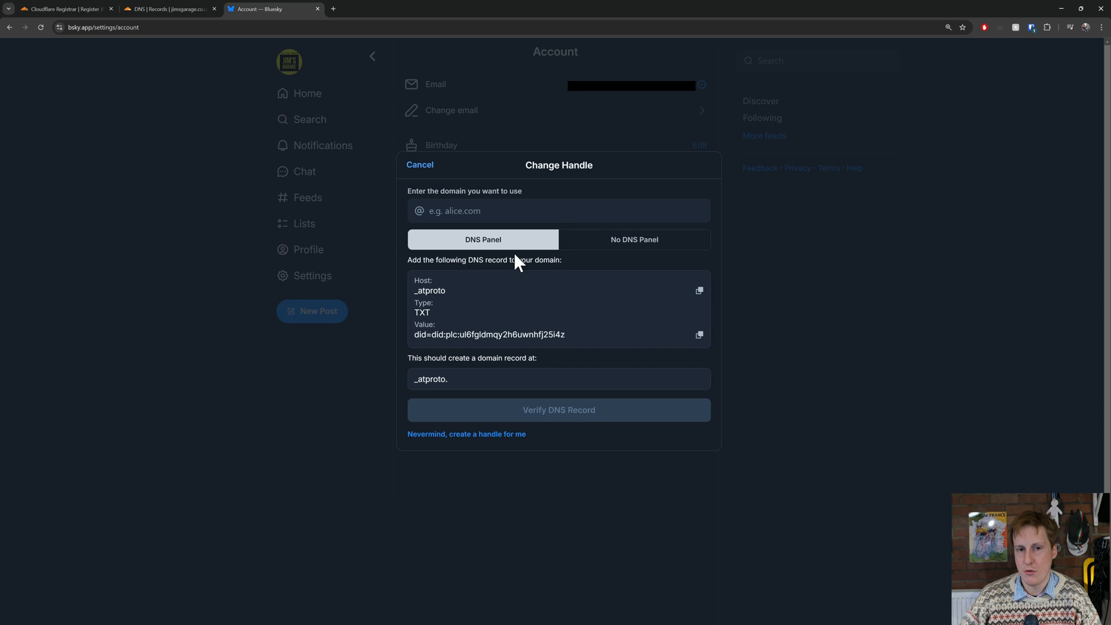
{"action": "left_click", "coordinate": [496, 212]}
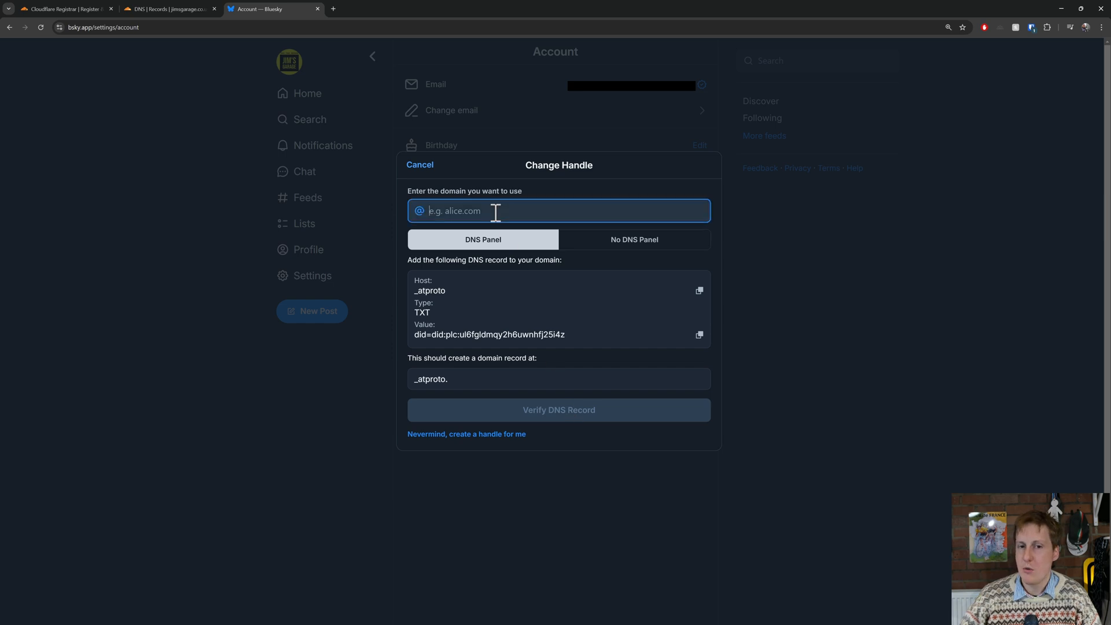
{"action": "type", "text": "jim"}
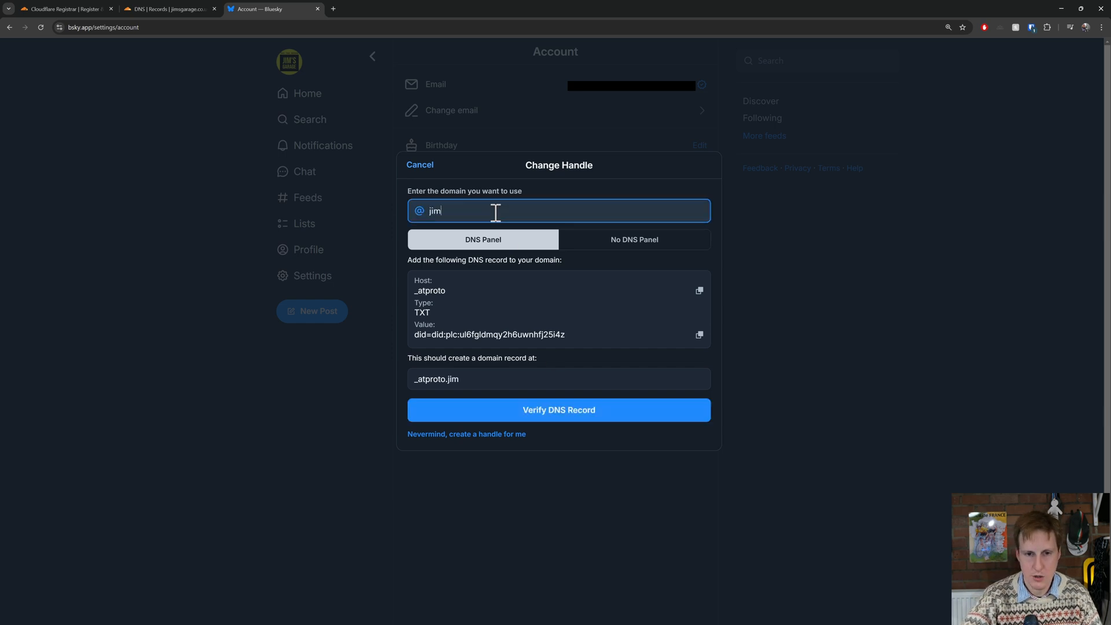
{"action": "type", "text": "sgarage.co"}
{"action": "type", "text": ".ul"}
{"action": "type", "text": "k"}
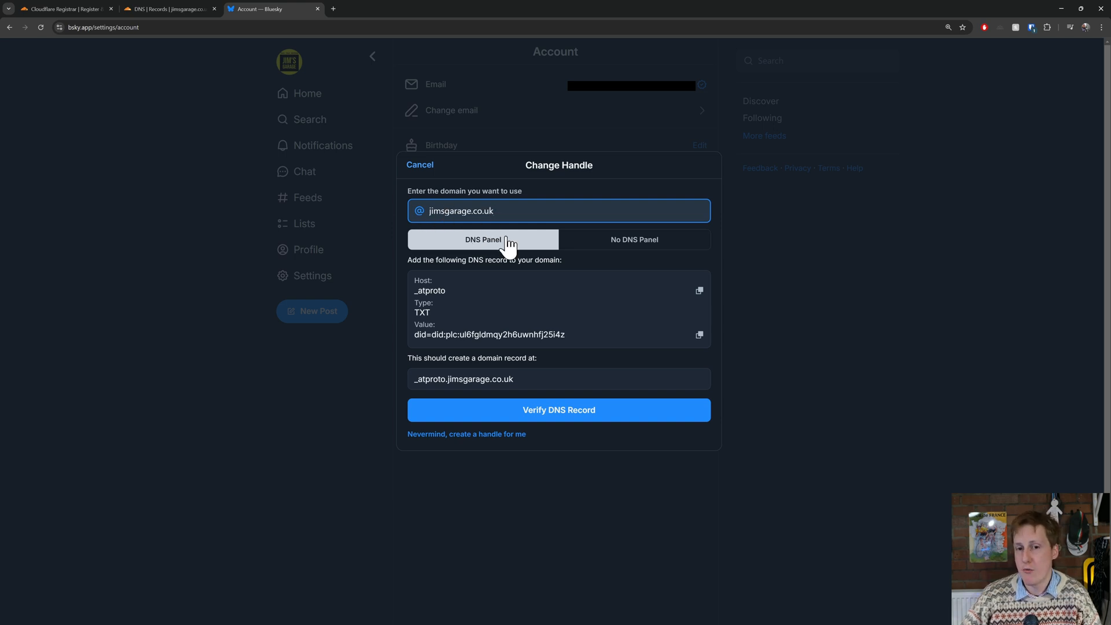
{"action": "left_click", "coordinate": [564, 411]}
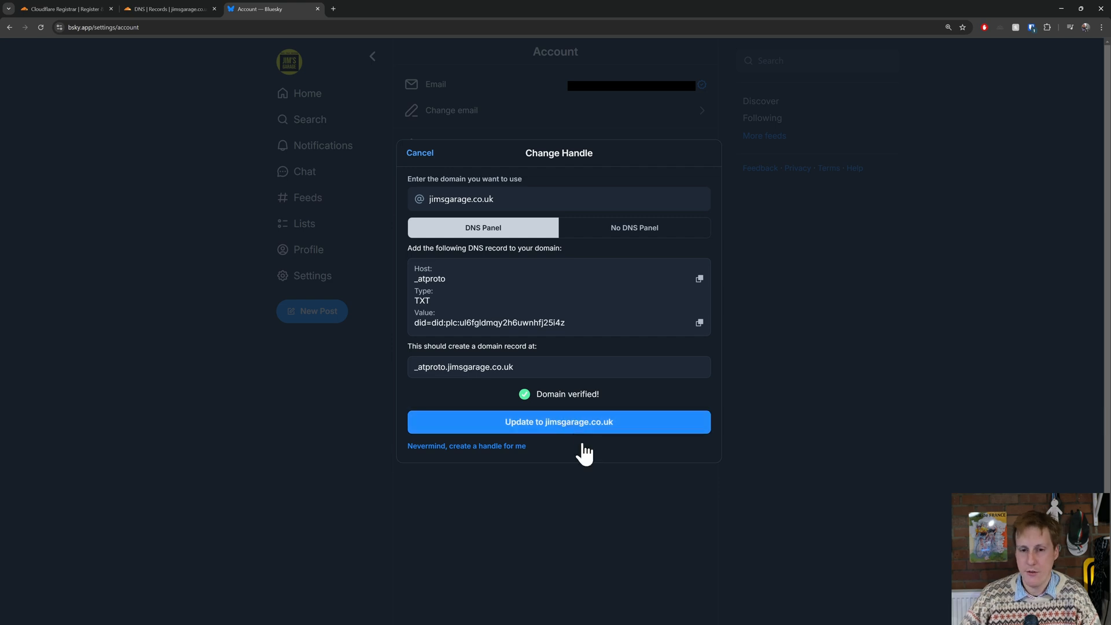
{"action": "left_click", "coordinate": [645, 432]}
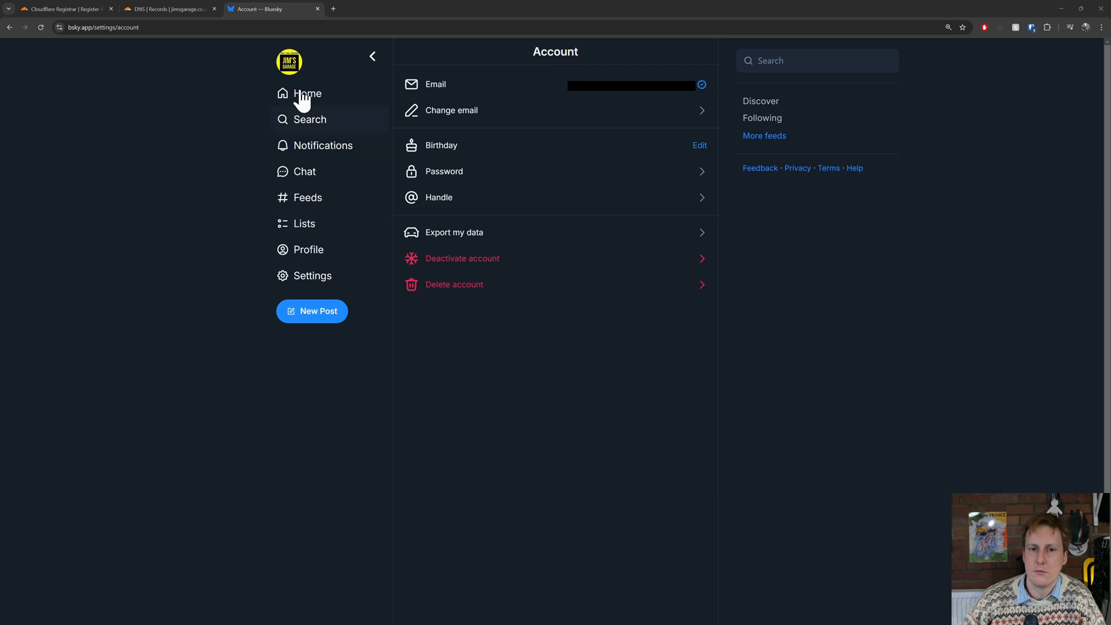
Edit the Bluesky profile's display name, keeping only the first name without "'s Garage", and save the changes.
{"action": "left_click", "coordinate": [288, 73]}
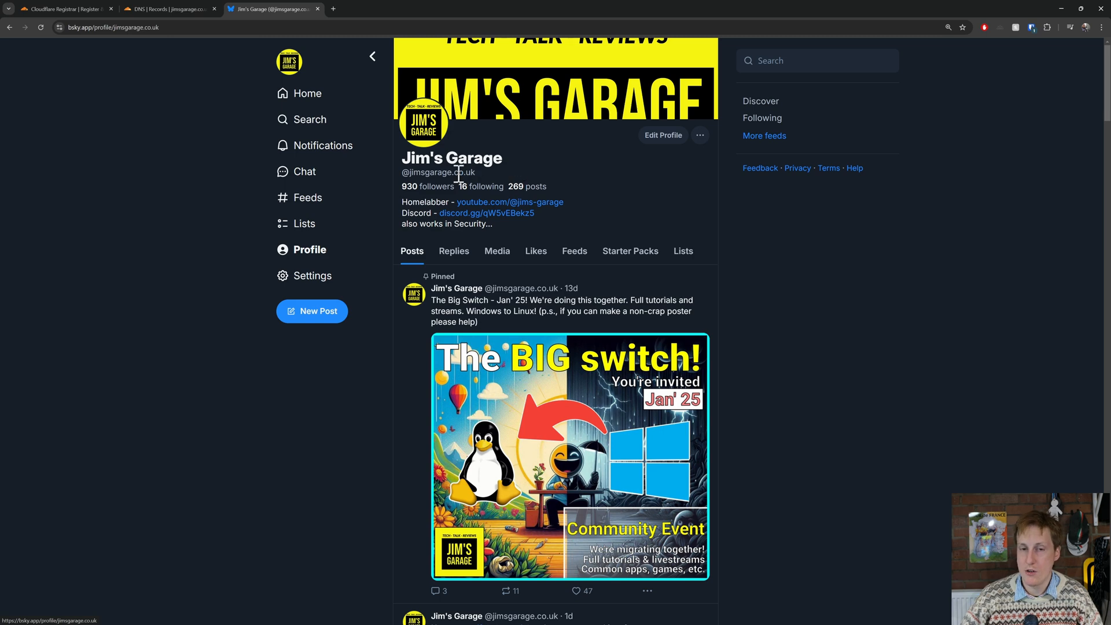
{"action": "left_click", "coordinate": [655, 139]}
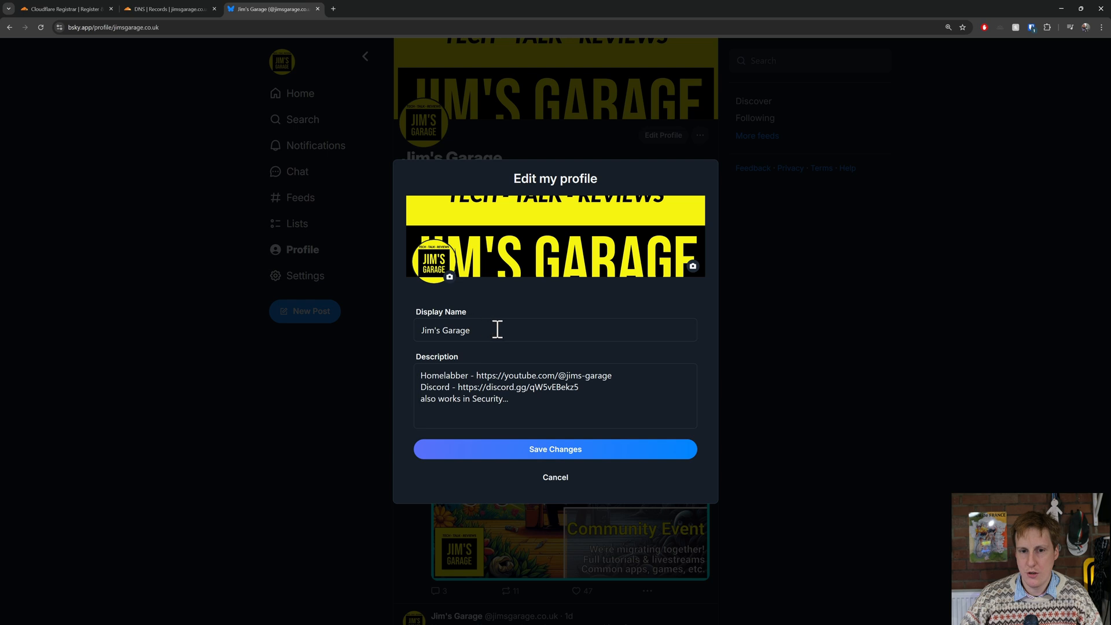
{"action": "left_click_drag", "start_coordinate": [491, 327], "coordinate": [434, 327]}
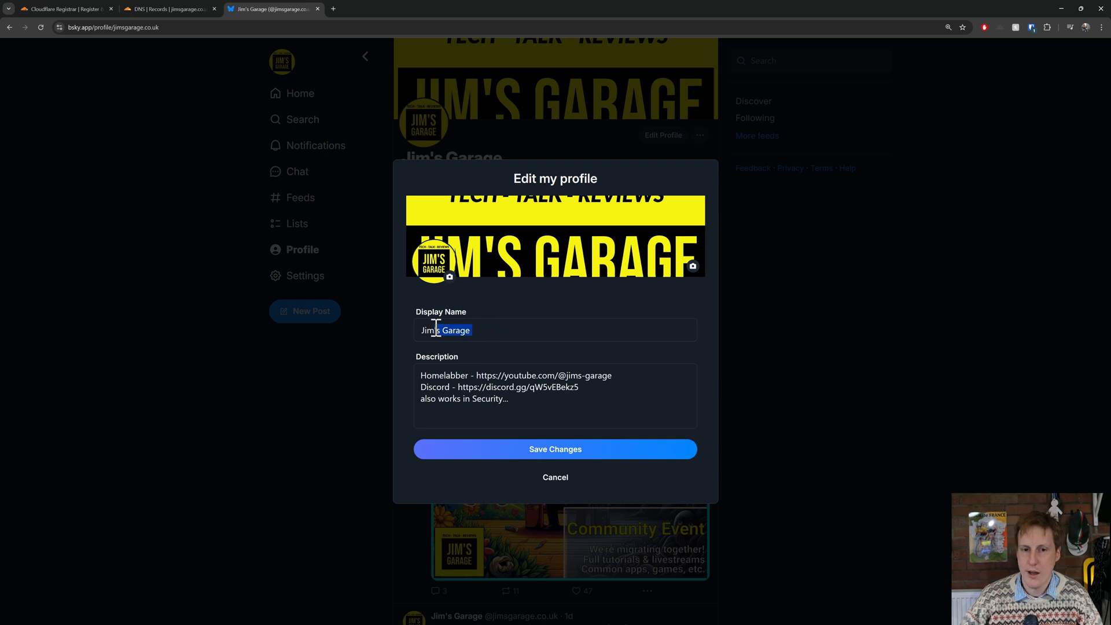
{"action": "key", "text": "BackSpace"}
{"action": "left_click", "coordinate": [559, 455]}
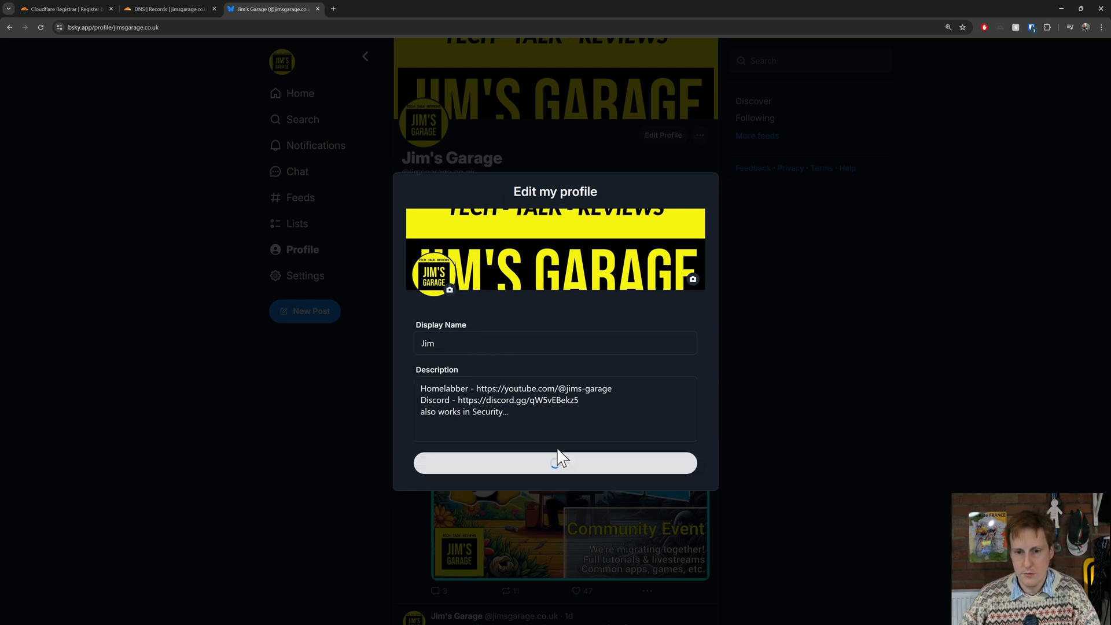